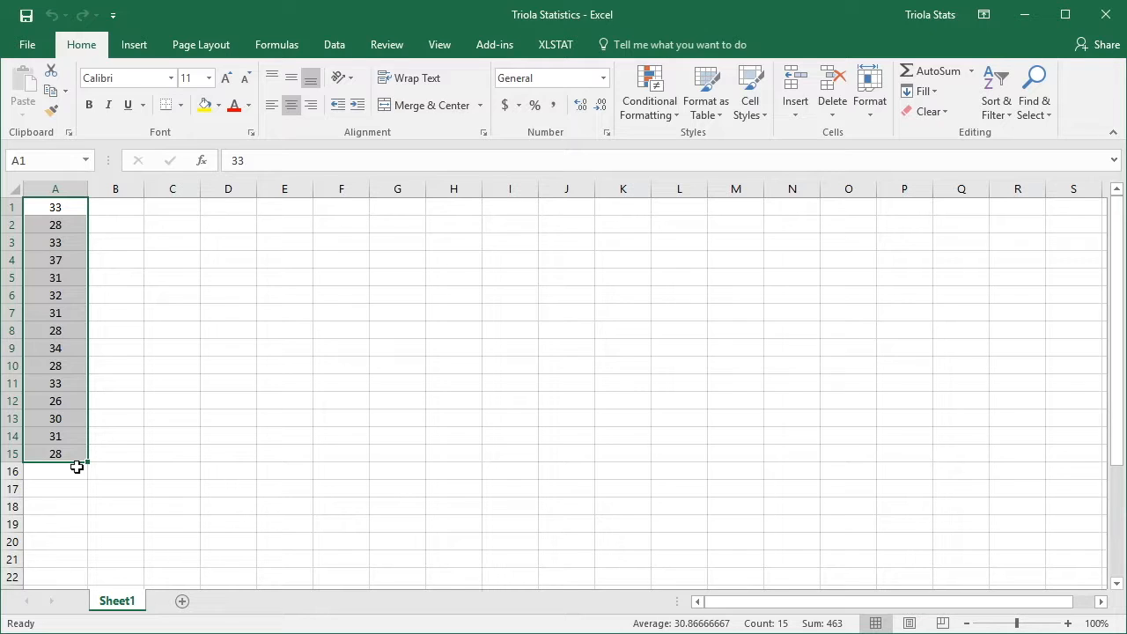
Open the XLSTAT one-sample t-test and z-test from the parametric tests.
left_click(77, 468)
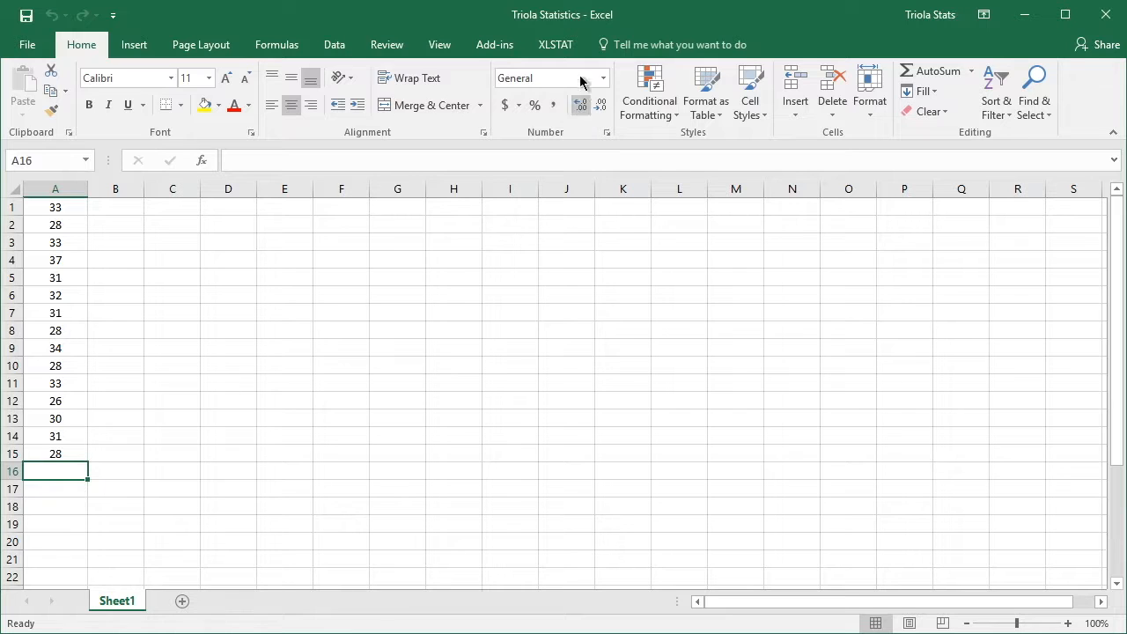
left_click(572, 47)
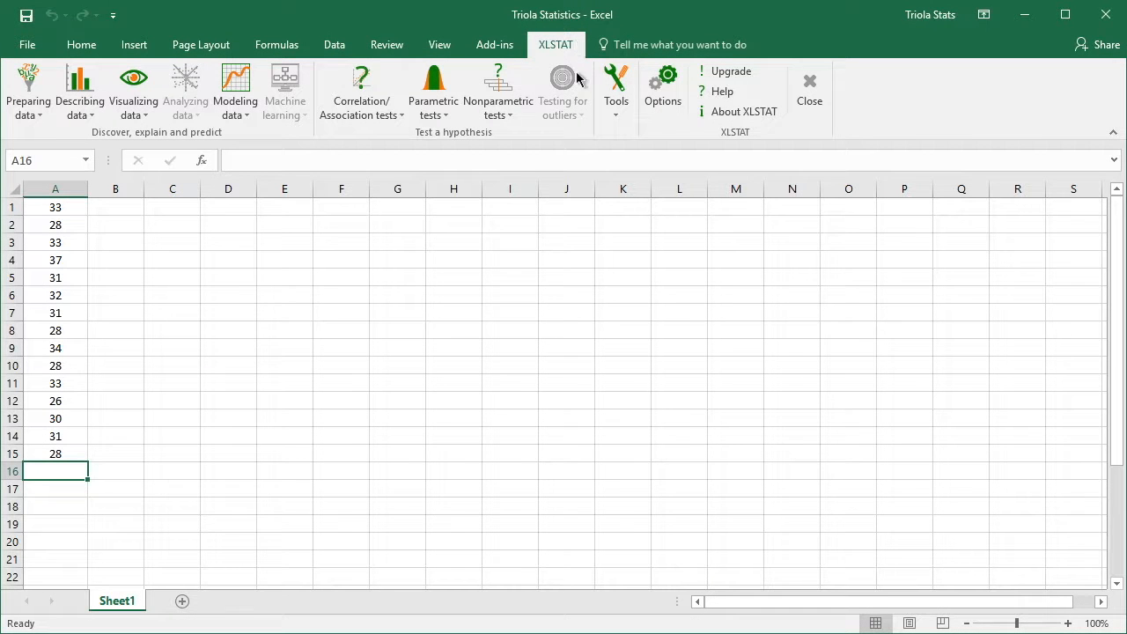
left_click(445, 123)
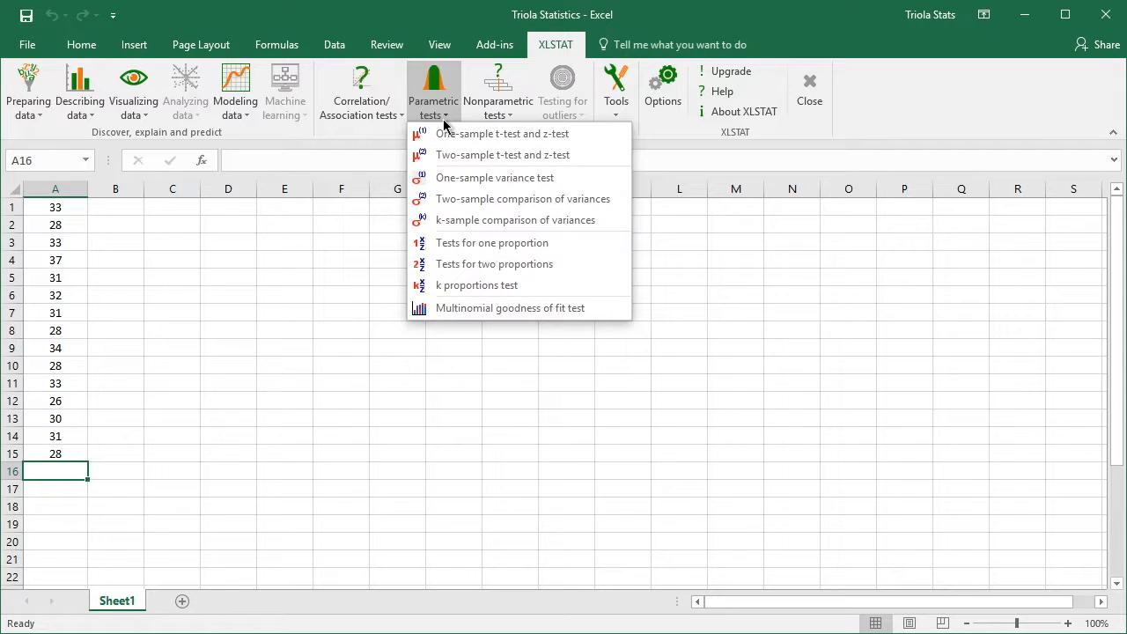
left_click(580, 135)
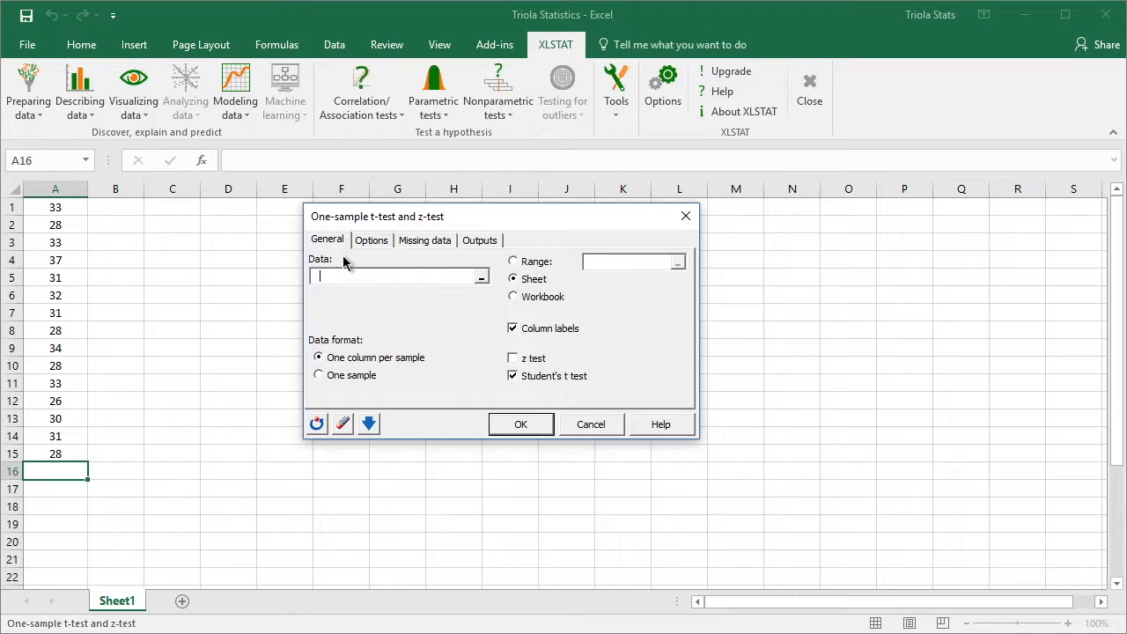
type("A1:A15")
left_click_drag(360, 277, 310, 277)
key("BackSpace")
Set the test data to Sheet1 range A1:A15 in the One sample format, without column labels.
left_click(73, 210)
left_click_drag(73, 210, 58, 454)
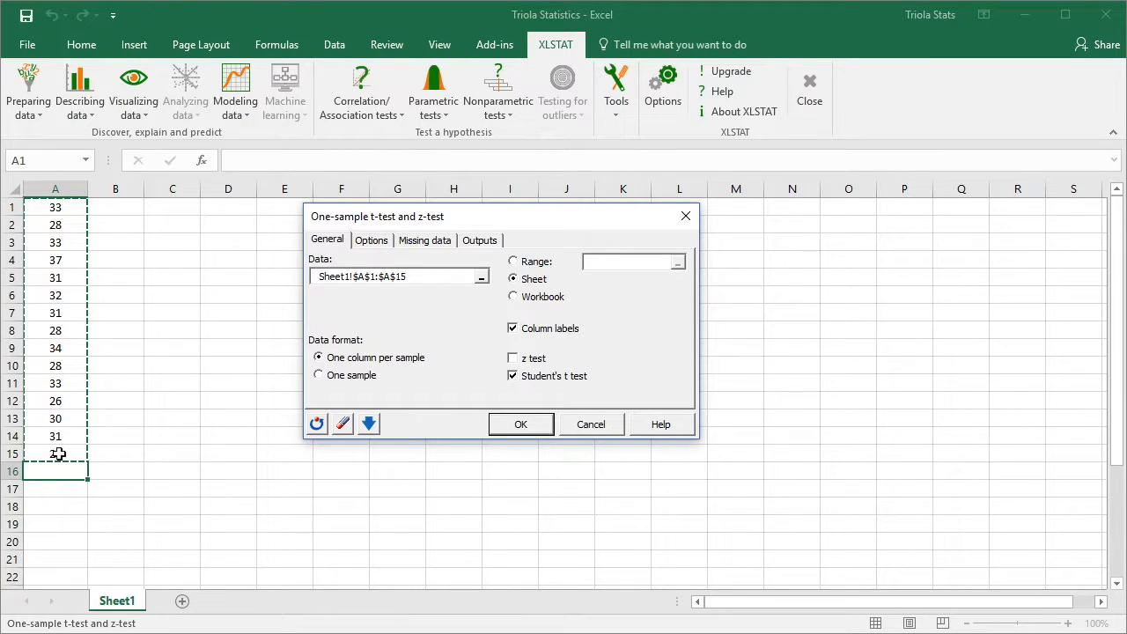
left_click(331, 379)
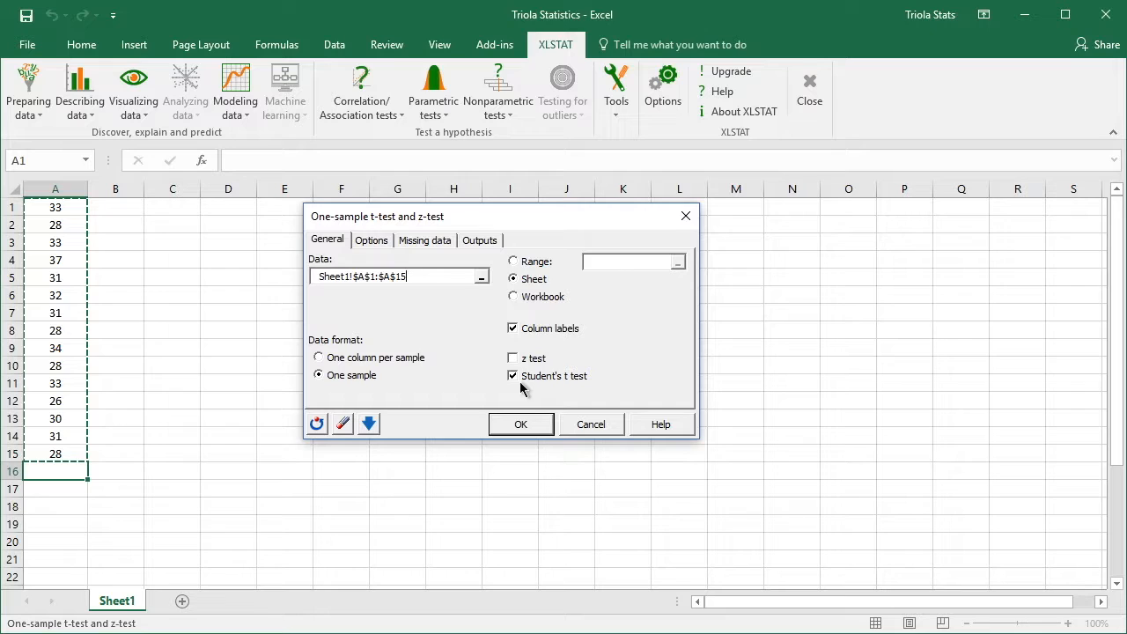
left_click(513, 330)
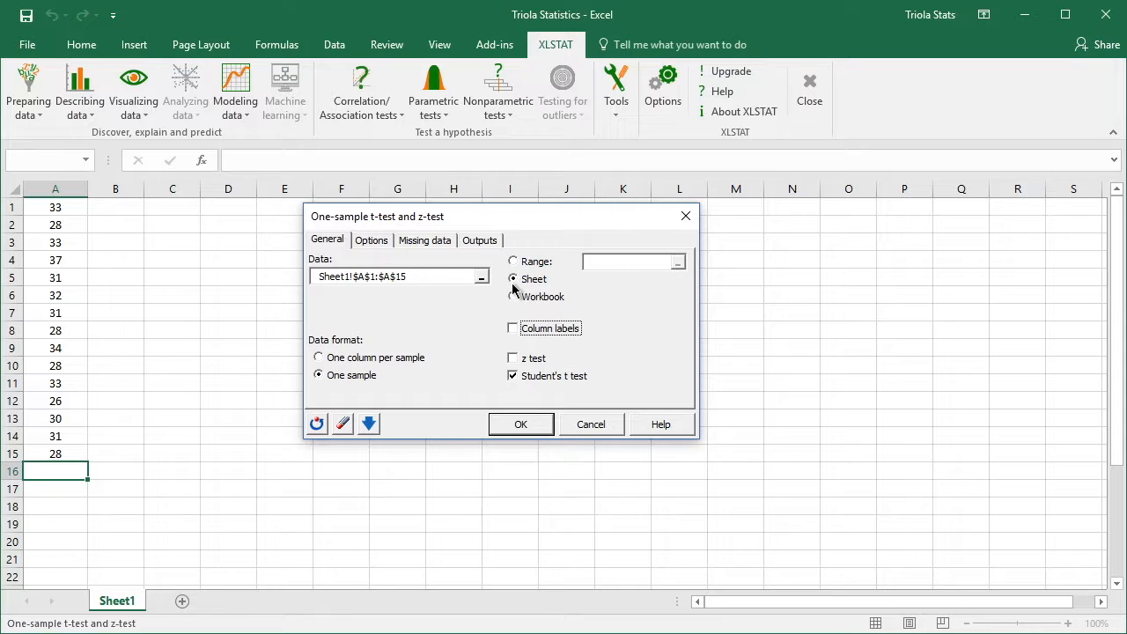
Run the test with the alternative hypothesis Mean 1 ≠ Theoretical mean and a 5% significance level.
left_click(371, 241)
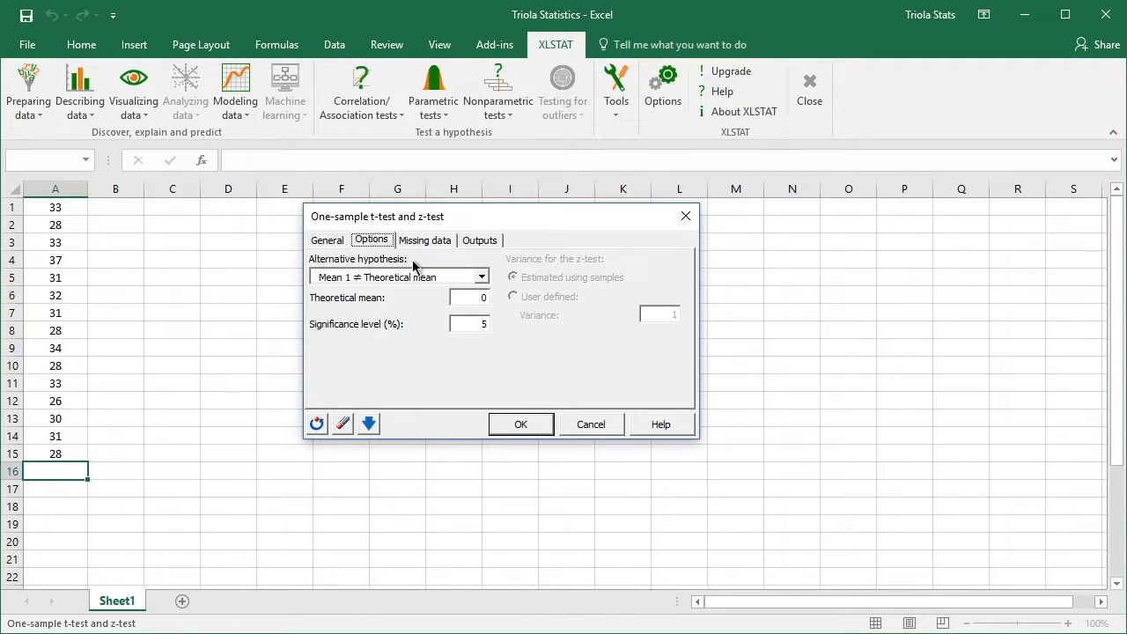
left_click(483, 278)
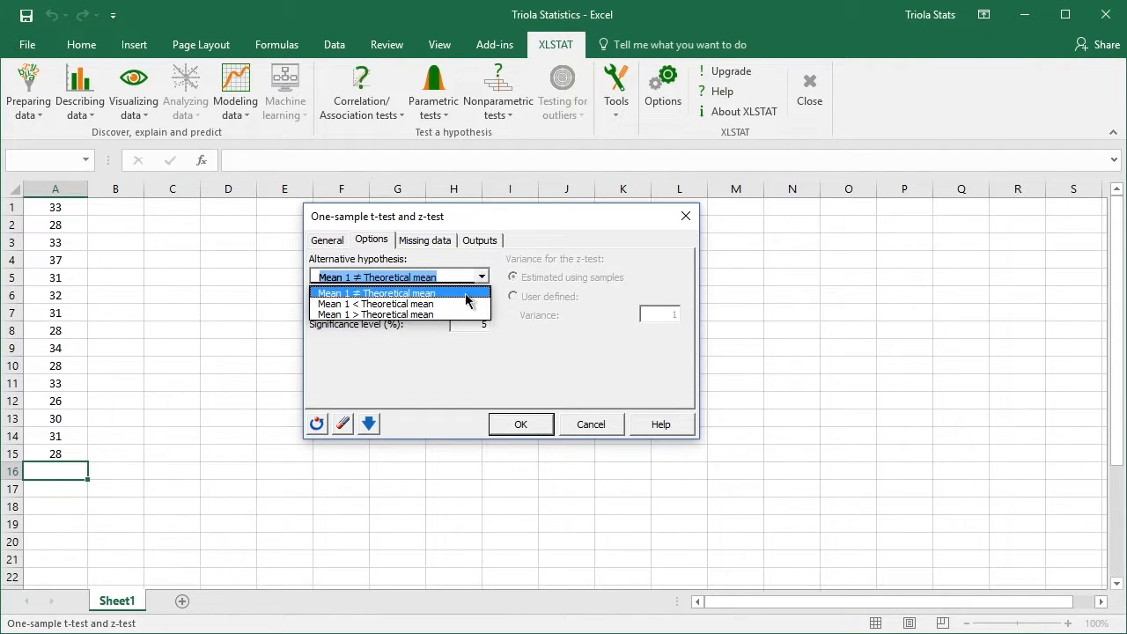
left_click(466, 295)
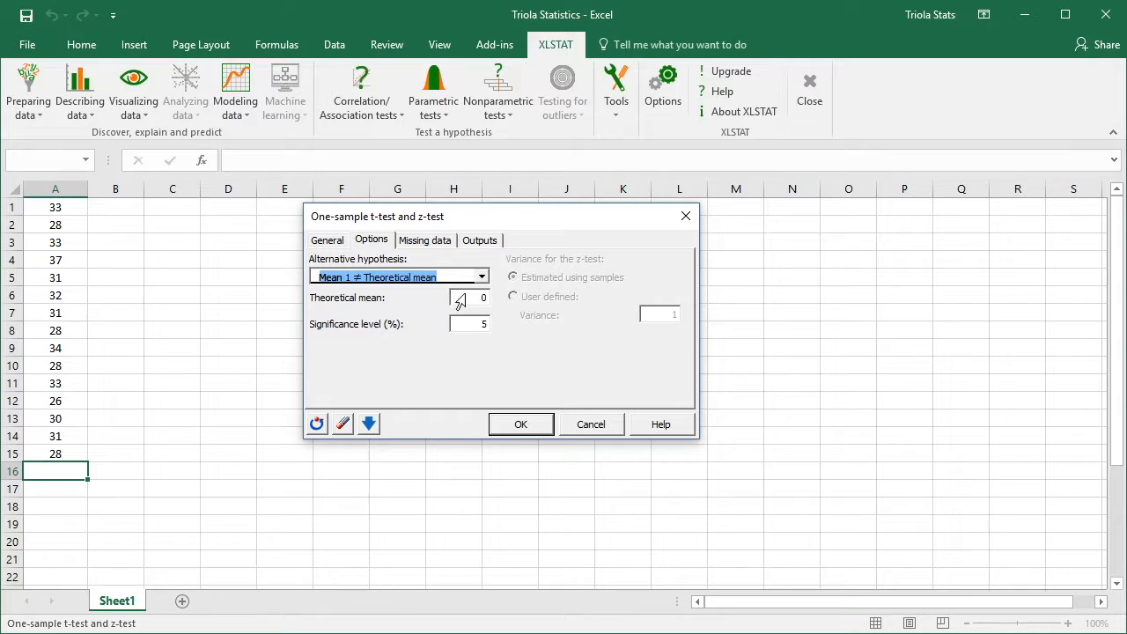
left_click(462, 300)
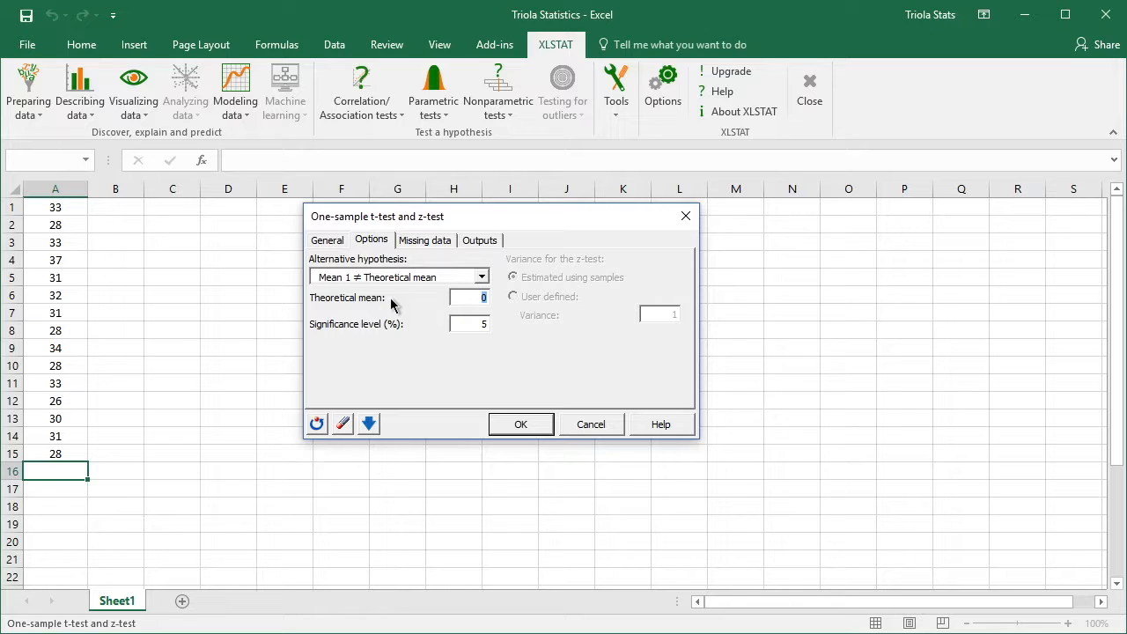
key("Tab")
type("5")
left_click(537, 424)
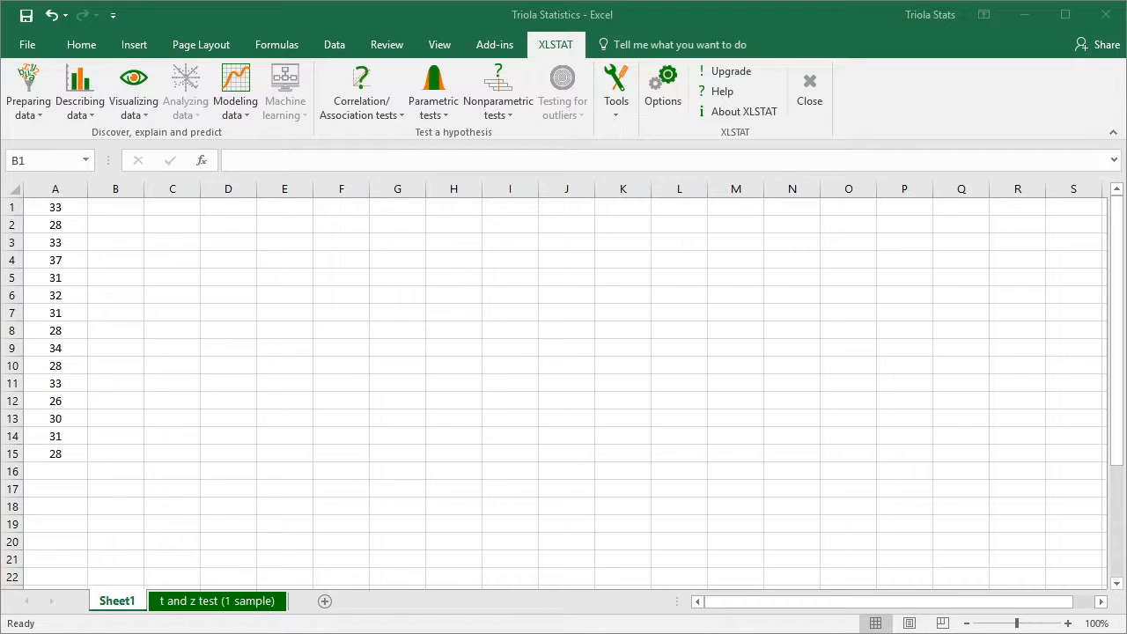
Compute the two-tailed critical t value in cell C1 with =T.INV.2T(0.05,14).
left_click(172, 203)
left_click(171, 203)
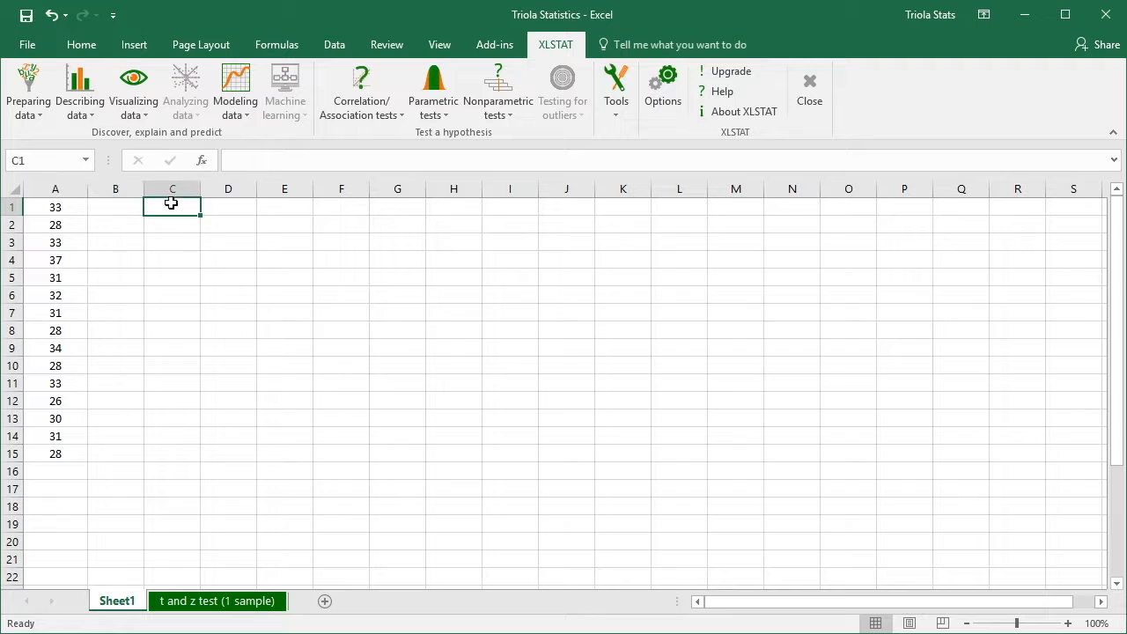
type("=")
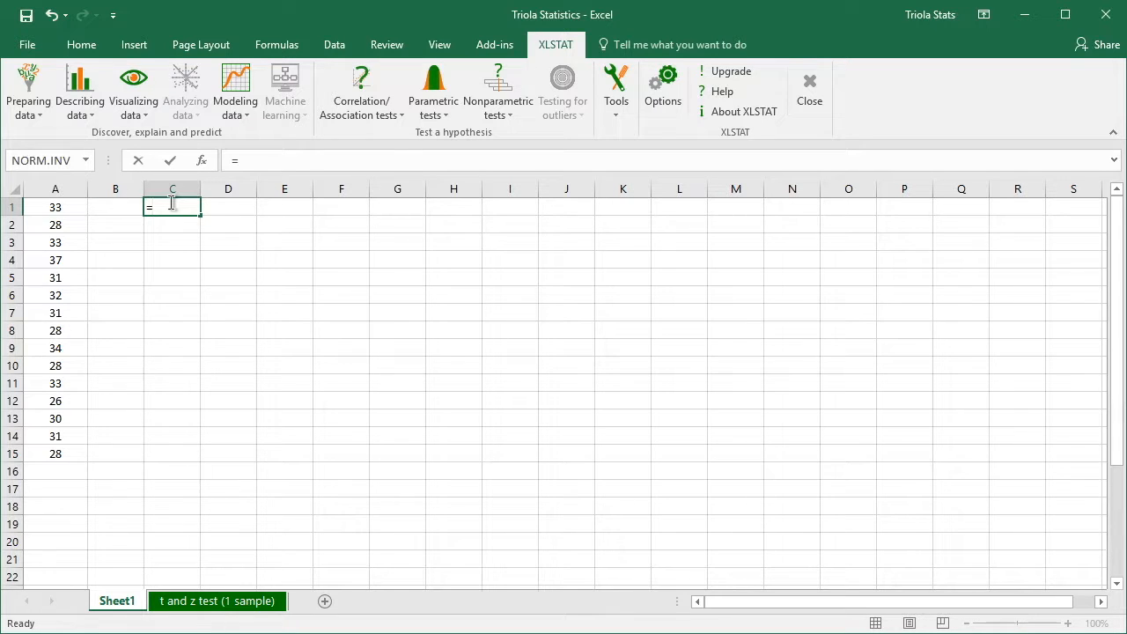
type("T.INV")
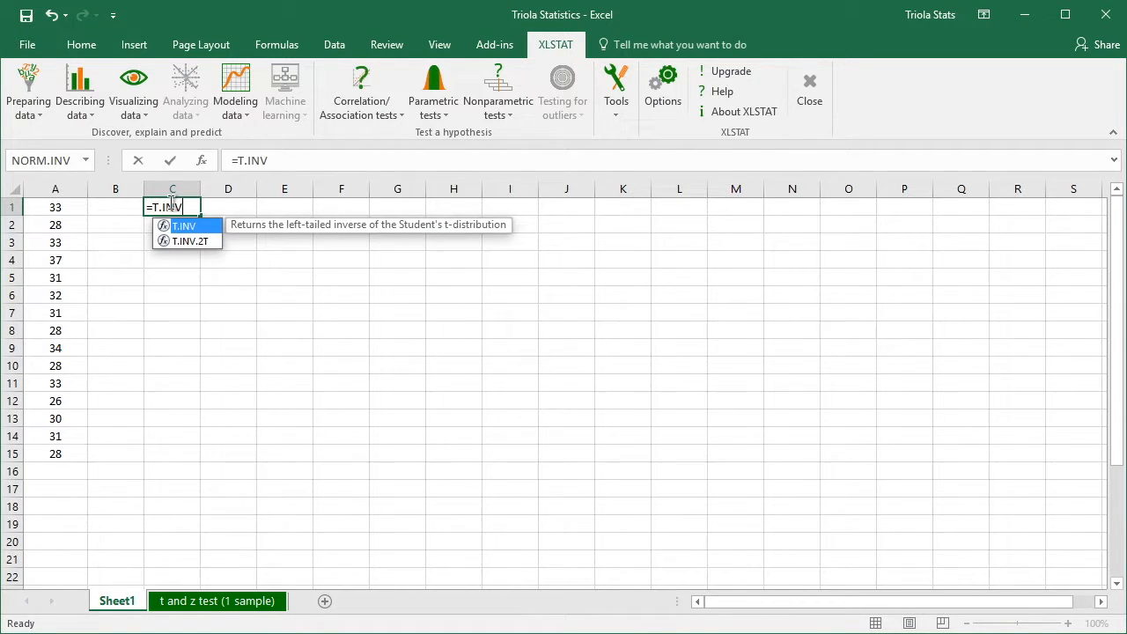
type(".2T(")
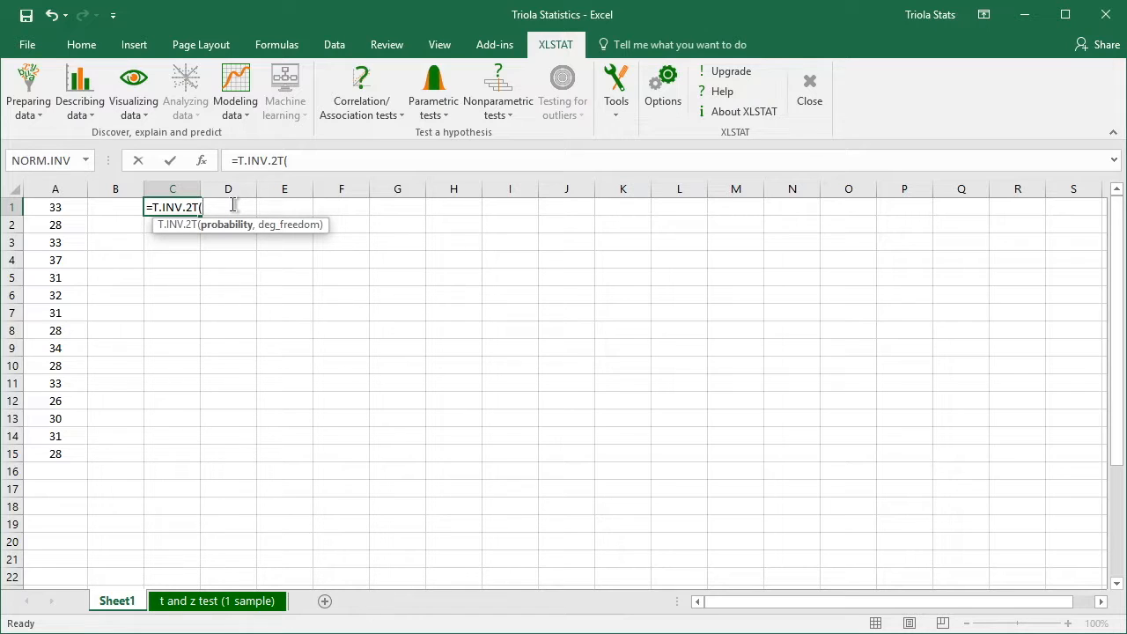
type("0.05,")
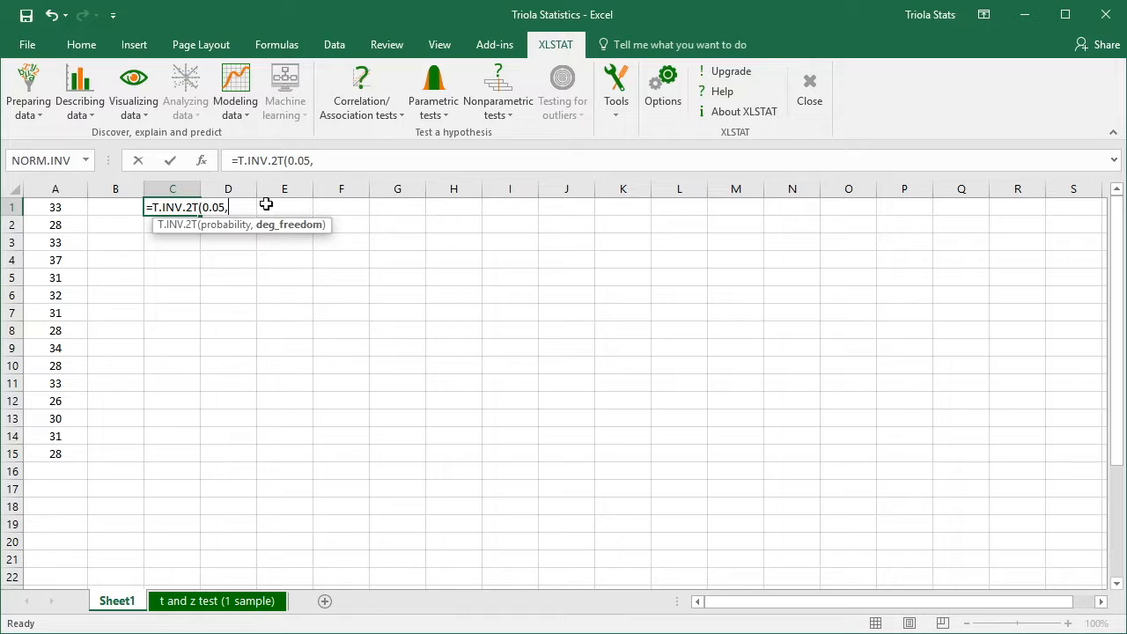
type("14)")
key("Return")
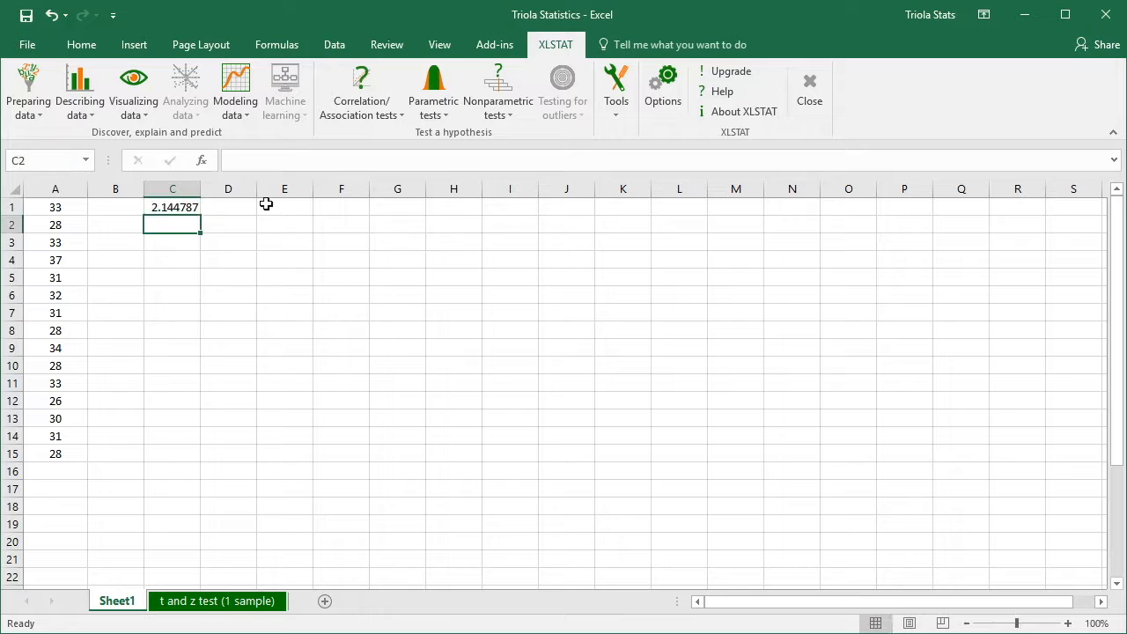
left_click(193, 206)
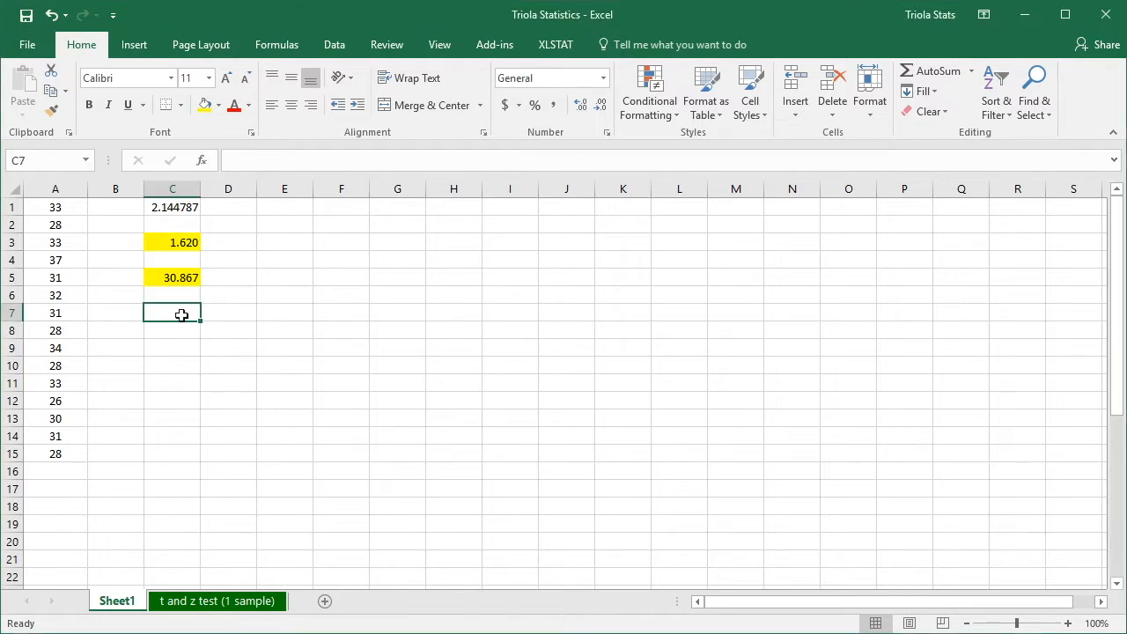
Compute the lower confidence limit in cell C7 with =C5-C3.
type("=")
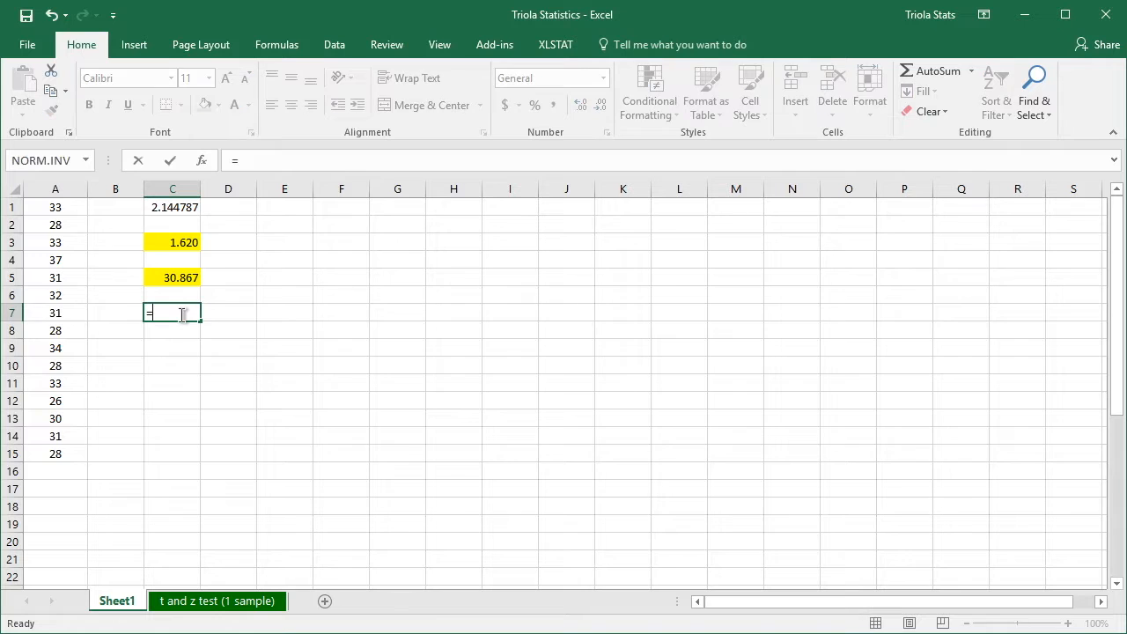
left_click(176, 277)
type("-")
left_click(182, 241)
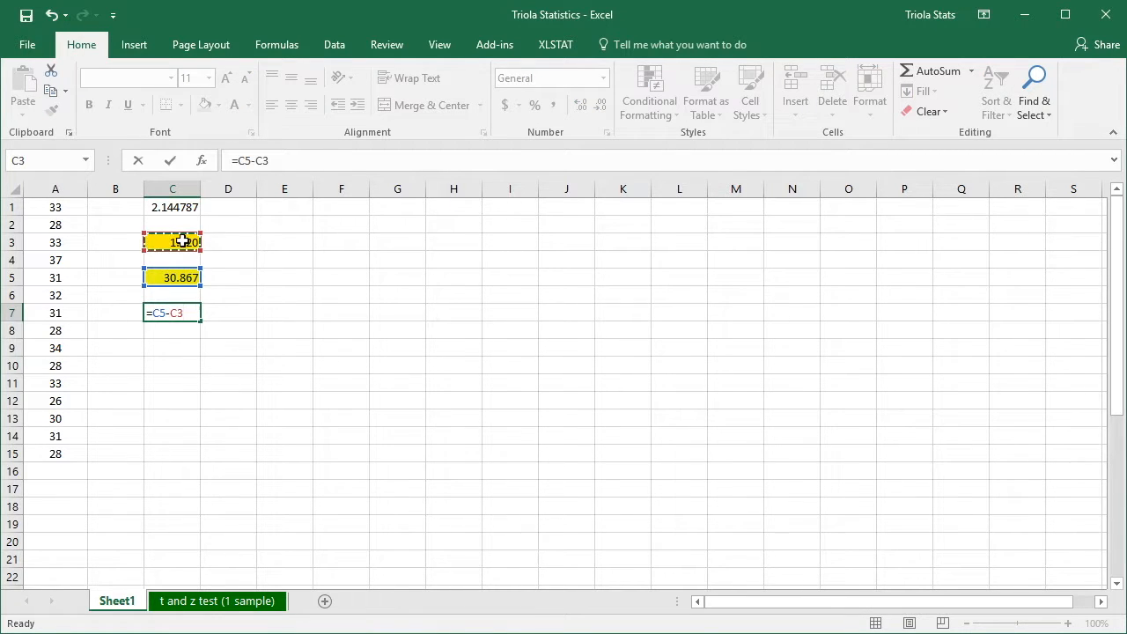
key("Return")
Compute the upper confidence limit in cell D7 with =C5+C3, and review the formulas of both limits.
key("Up")
key("Right")
type("=")
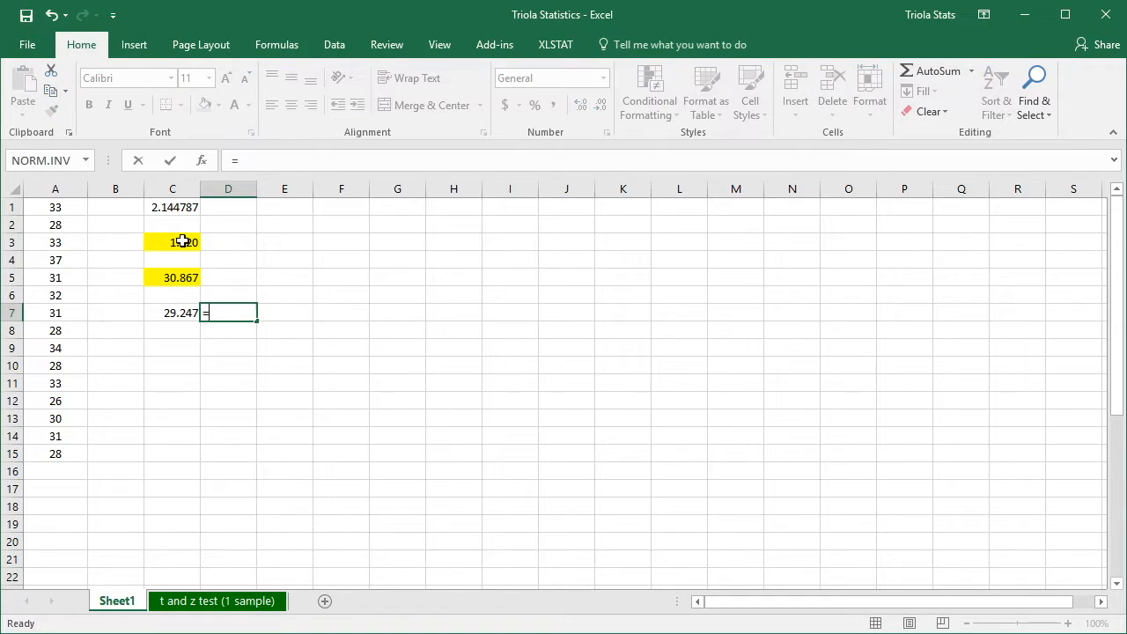
left_click(172, 277)
type("+")
left_click(177, 249)
key("Return")
left_click(185, 320)
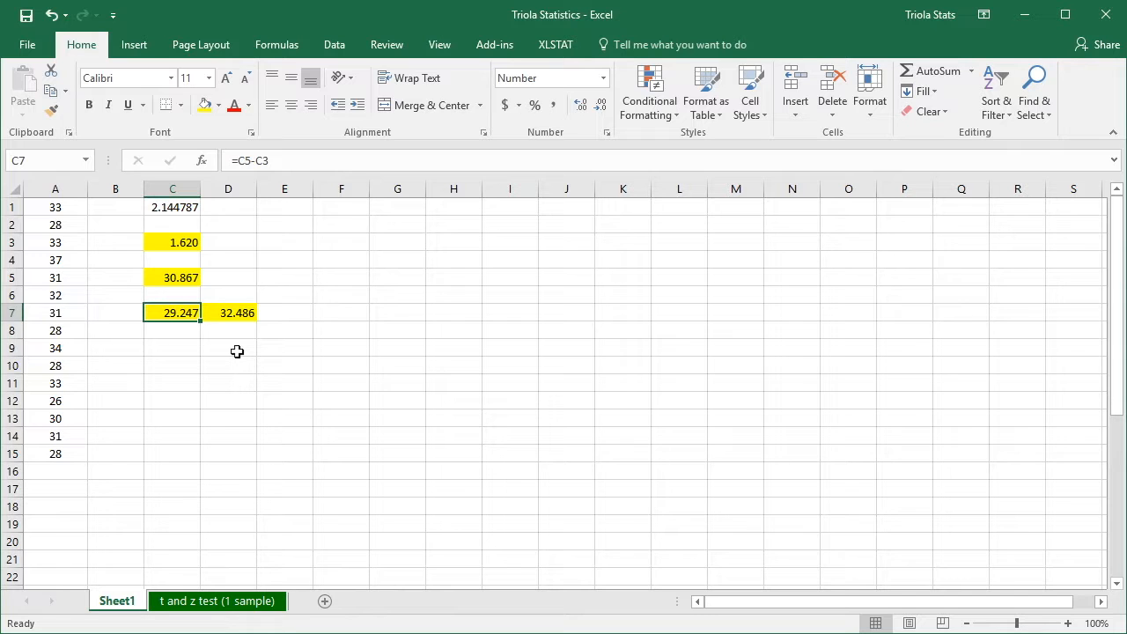
key("Right")
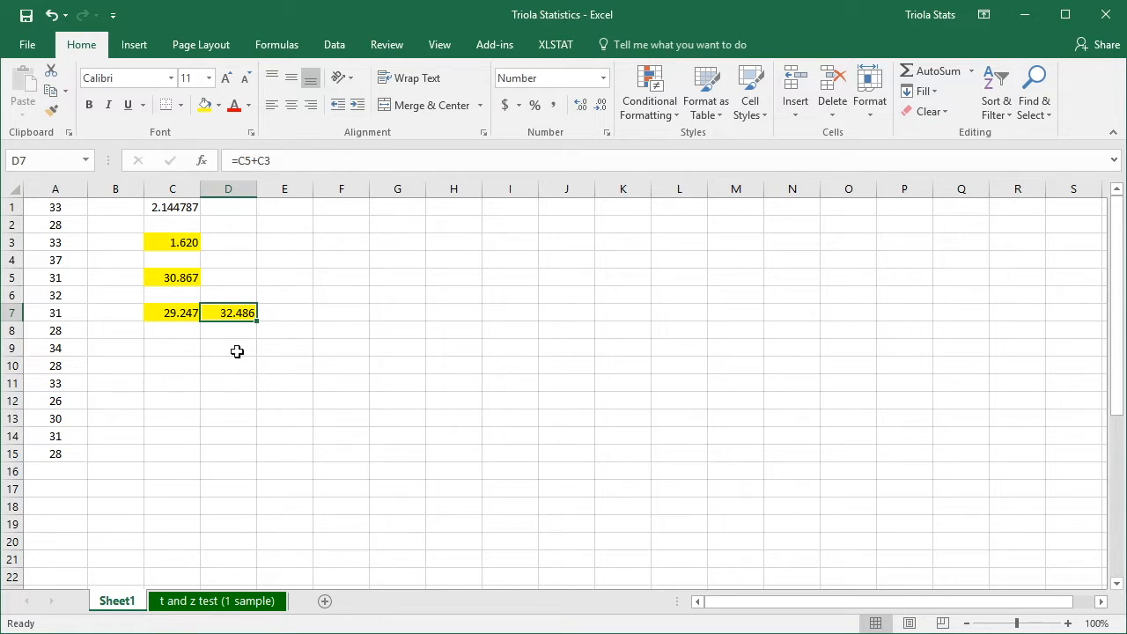